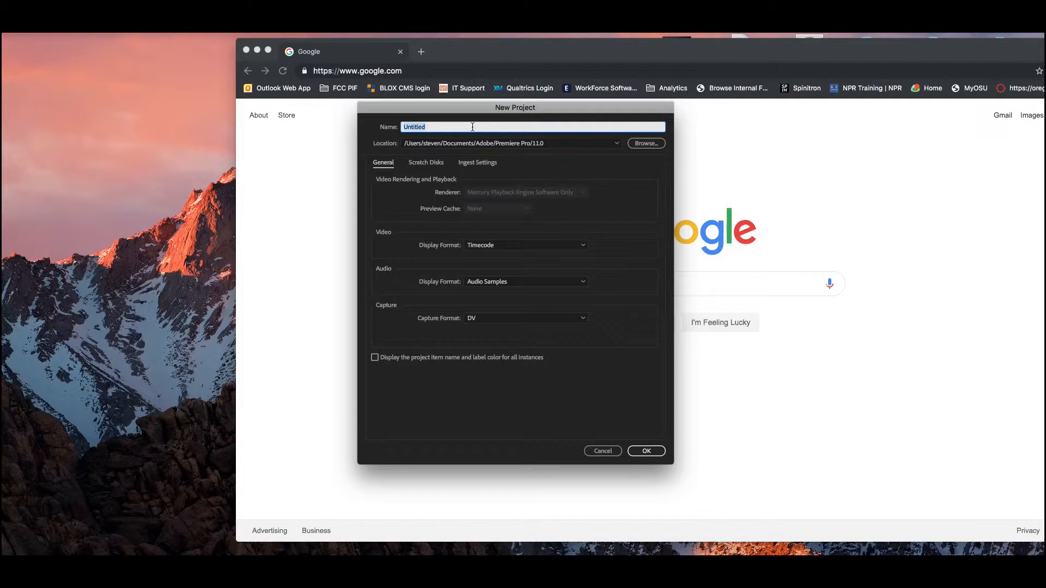
Name the new project Test Proxy and enable ingest with the Create Proxies option
text(Test Proxy)
click(478, 163)
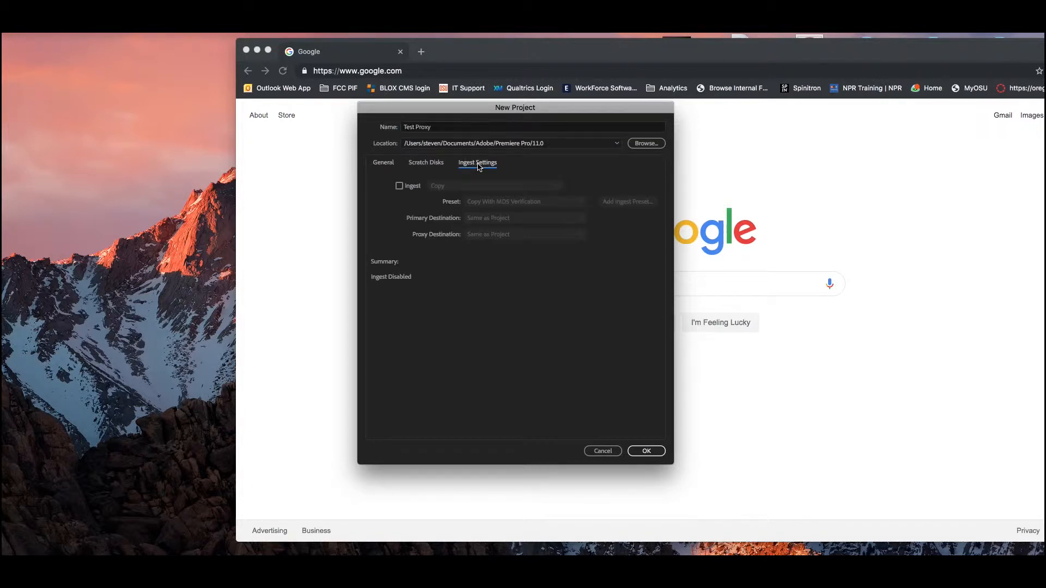
click(401, 188)
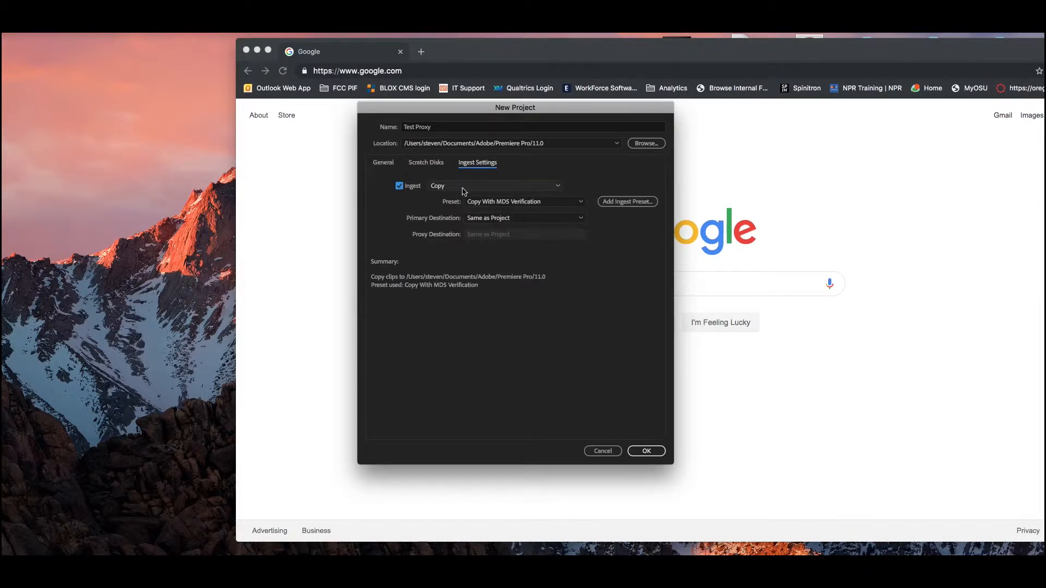
click(557, 188)
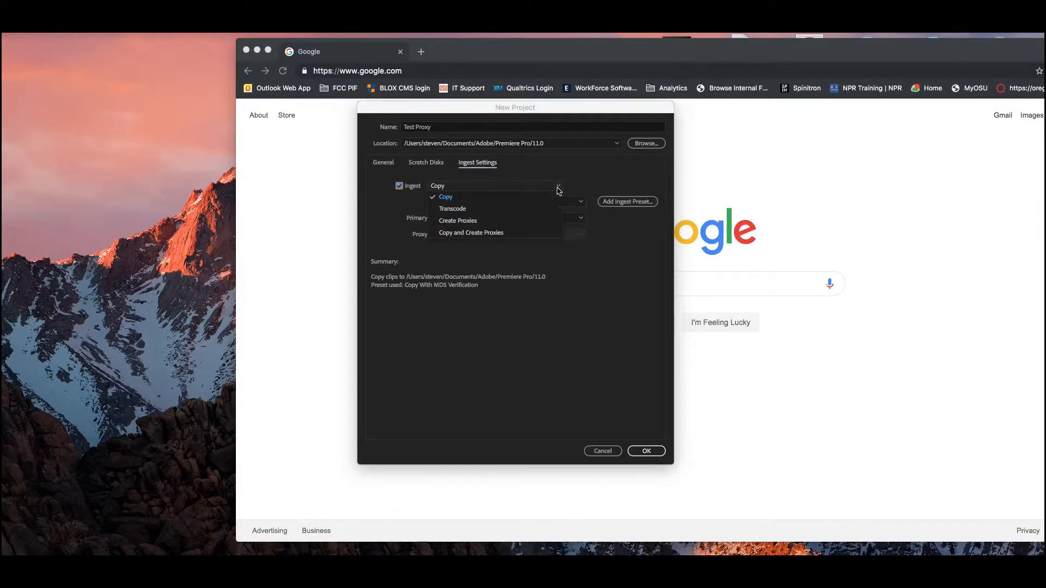
click(486, 222)
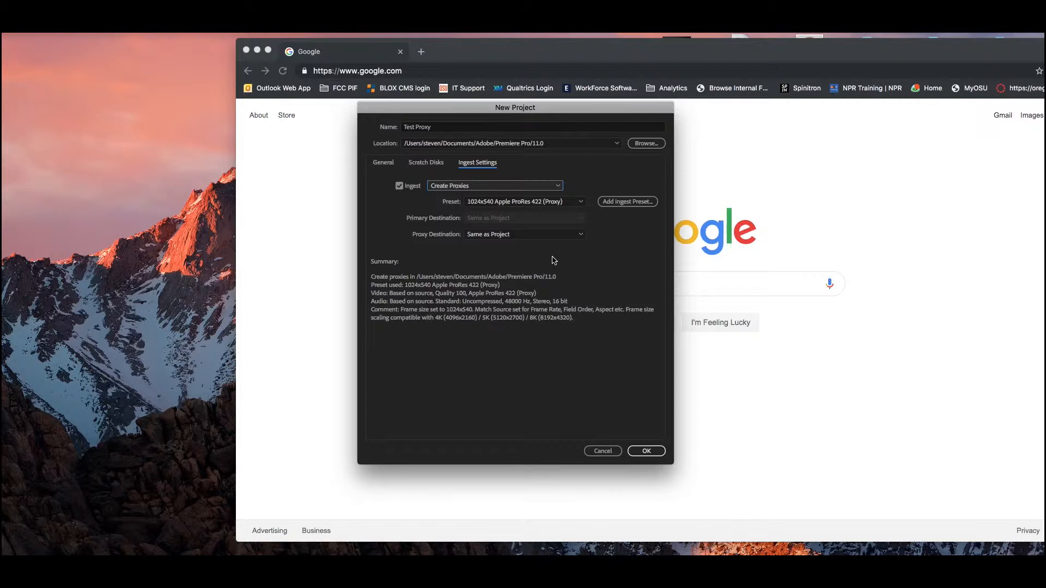
Choose the 1024x540 Apple ProRes 422 (Proxy) ingest preset and create the project
click(537, 203)
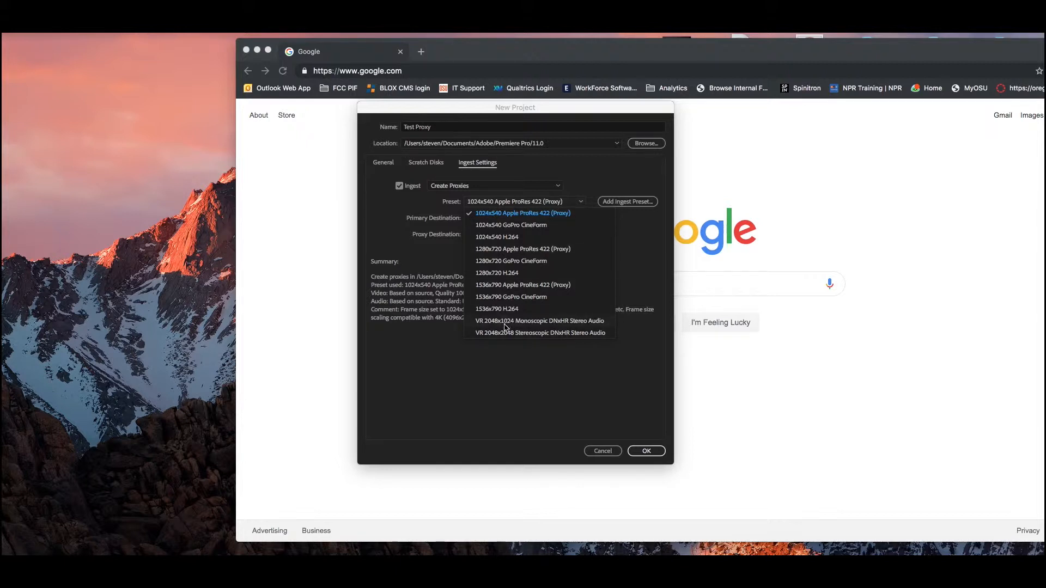
click(524, 214)
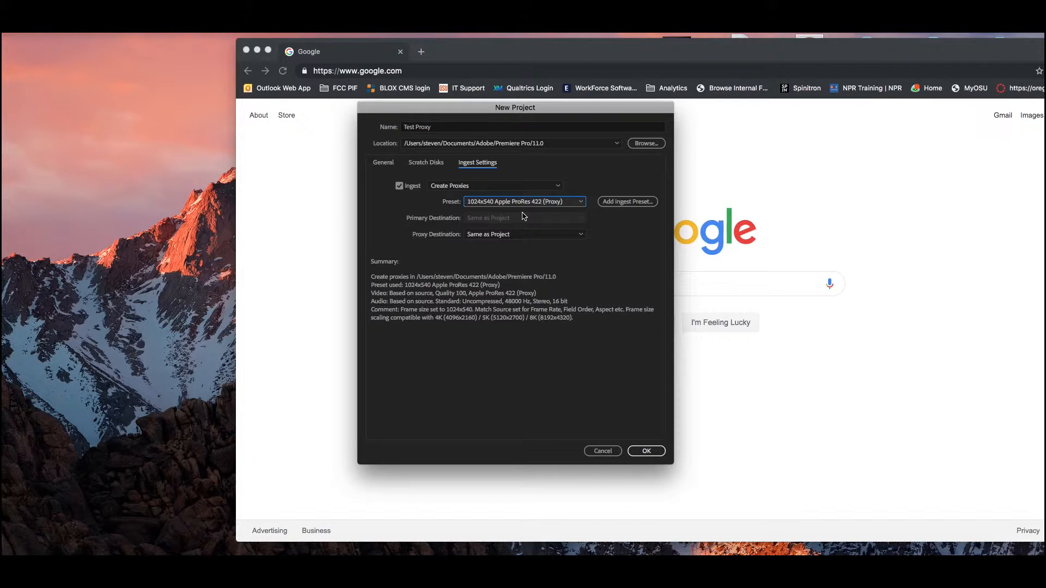
click(646, 451)
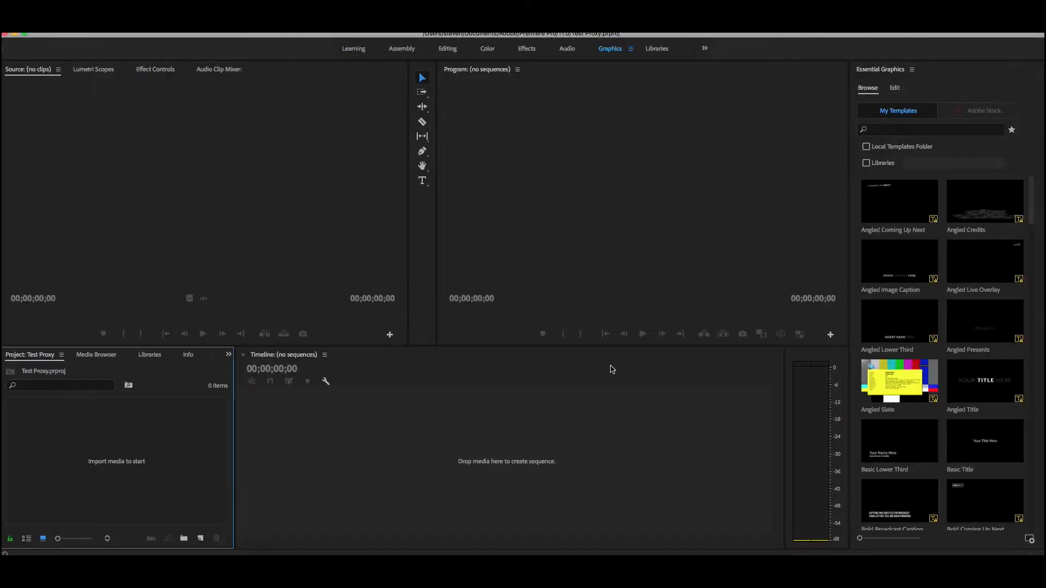
Switch to the Editing workspace and bring up the Media Browser
click(451, 51)
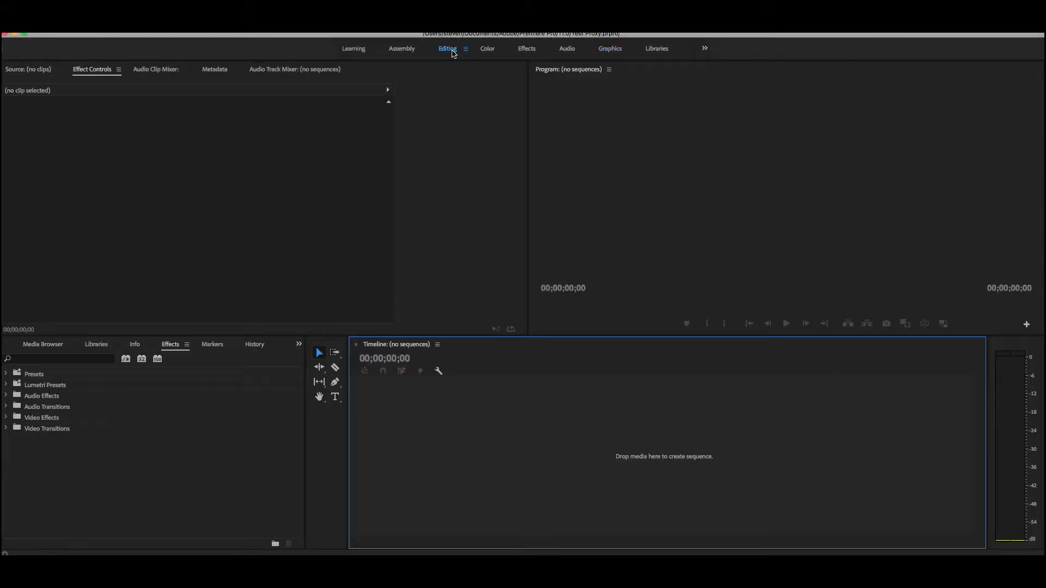
click(40, 348)
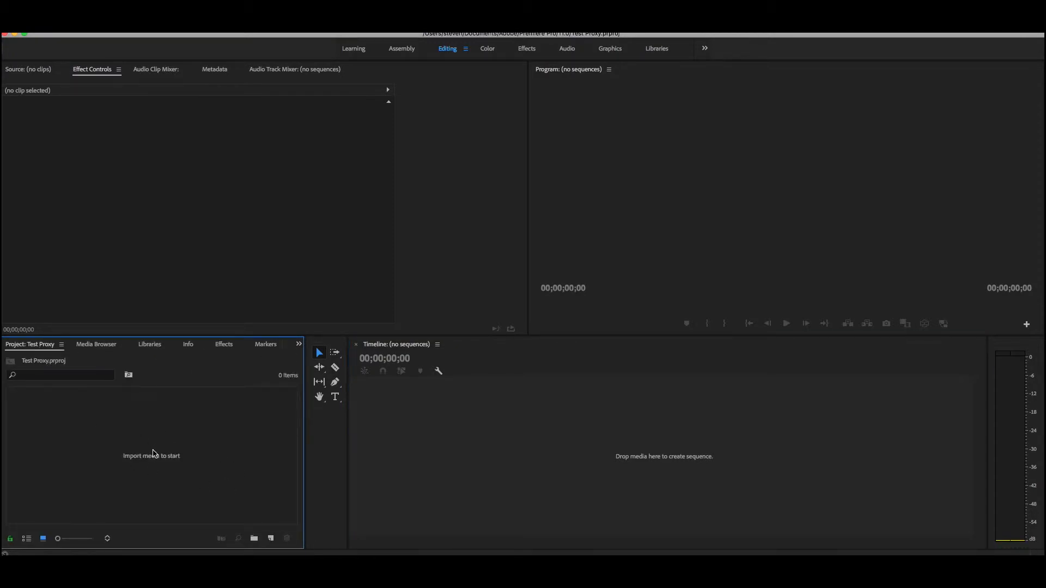
click(109, 347)
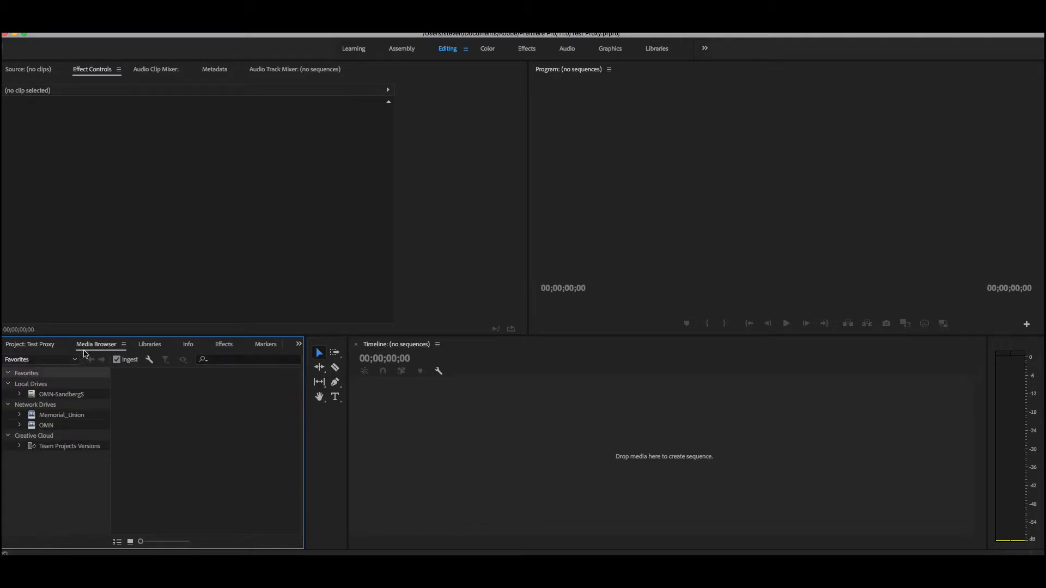
Expand the local drive's folder tree through Users and the home folder to show the Desktop contents
click(20, 394)
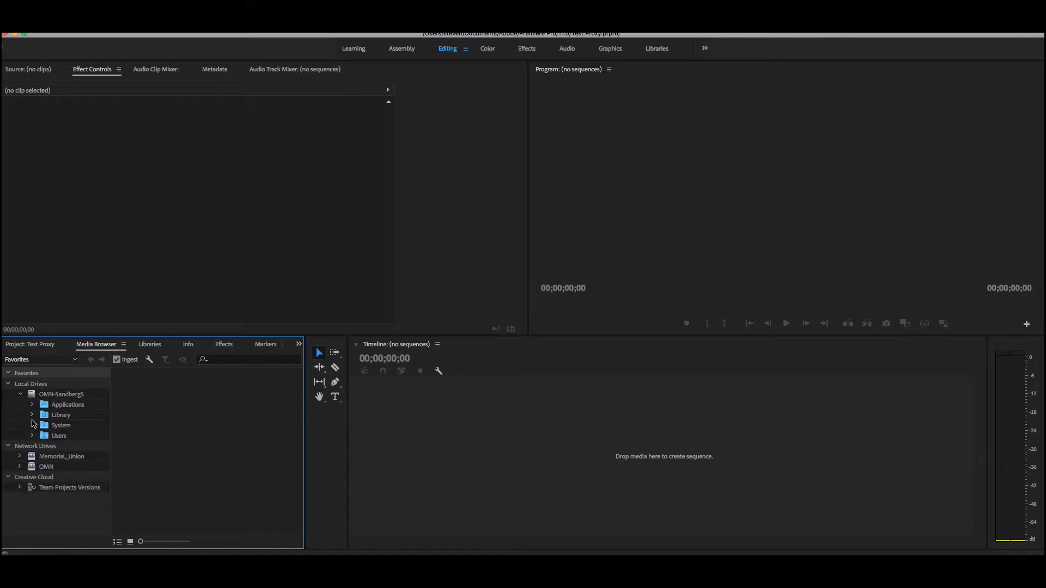
click(32, 436)
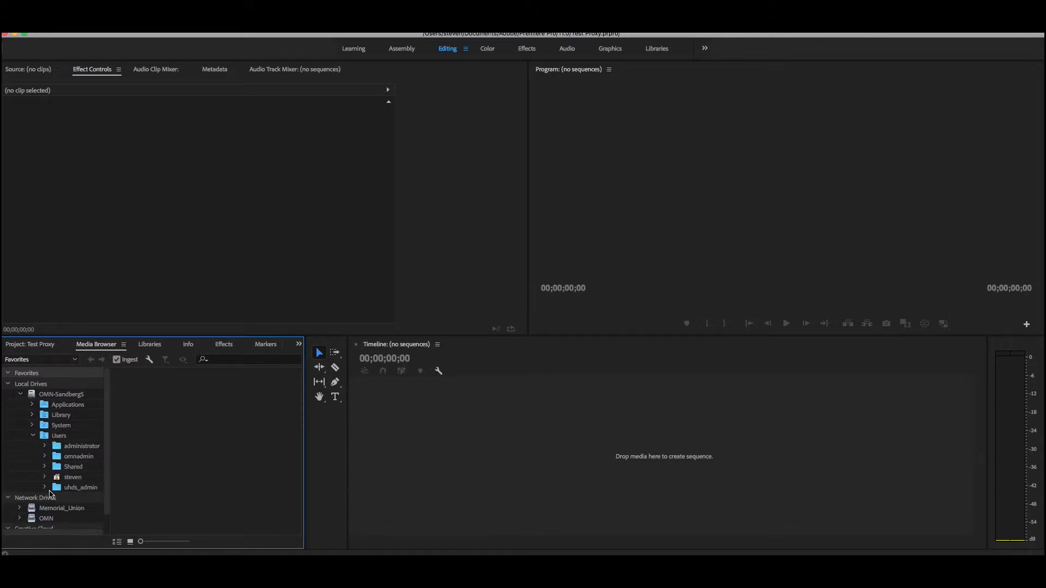
click(45, 477)
scroll(48, 480, down, 2)
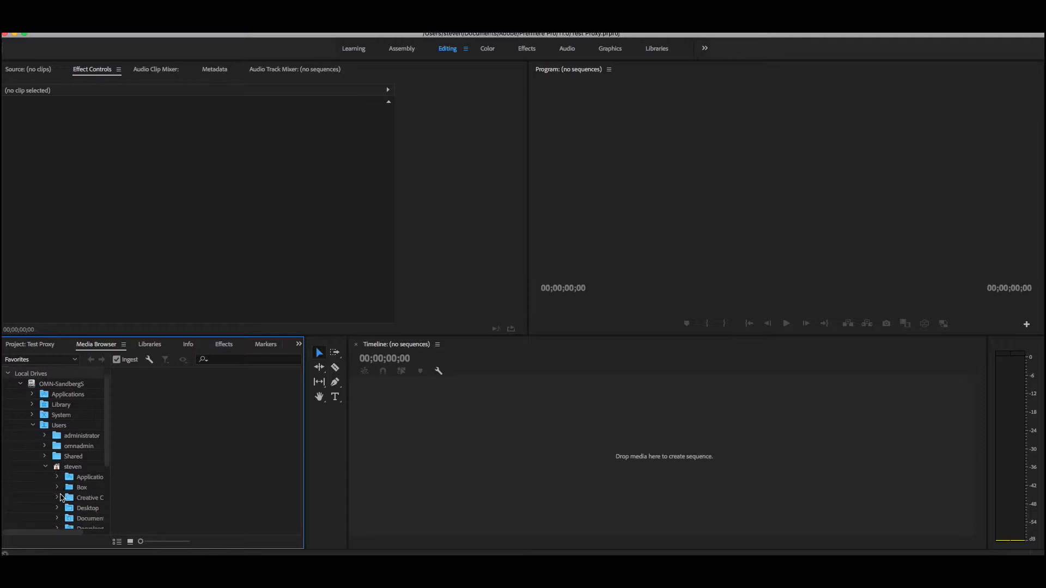
click(59, 497)
scroll(67, 499, down, 6)
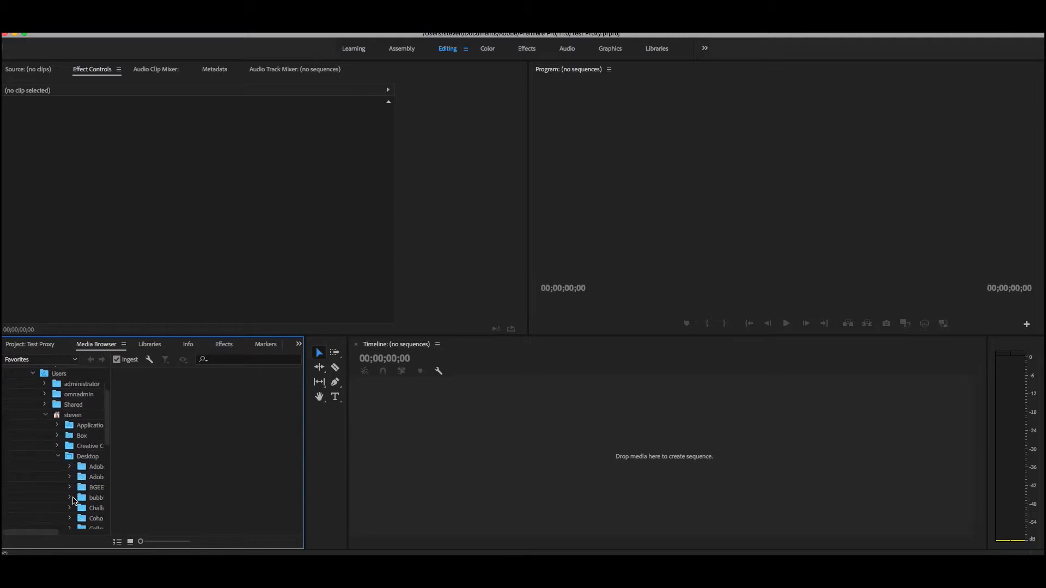
Open the April 2019 folder inside TV mini boot camp on the Desktop
scroll(72, 499, right, 3)
scroll(49, 504, down, 2)
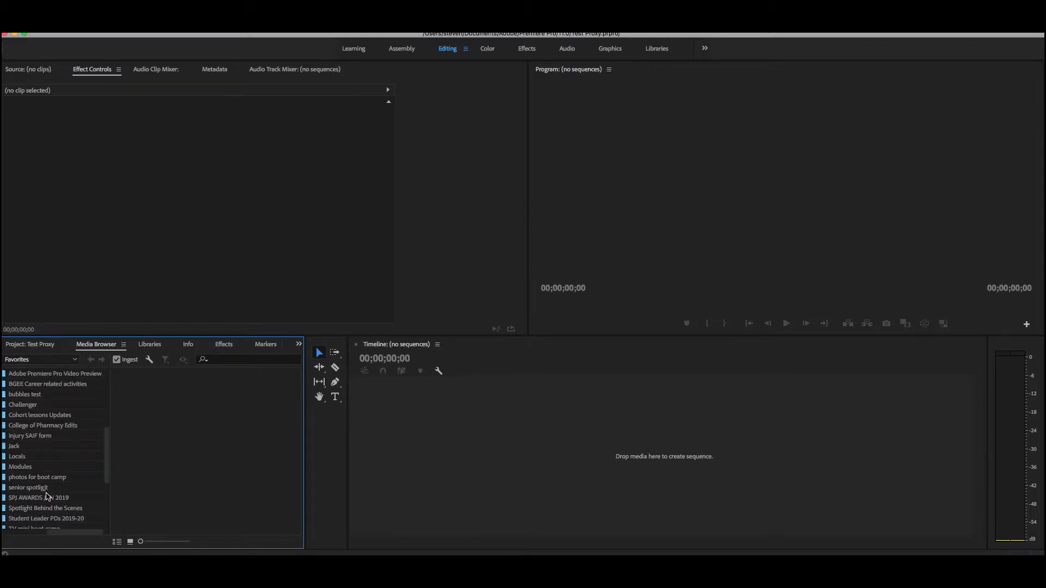
click(35, 508)
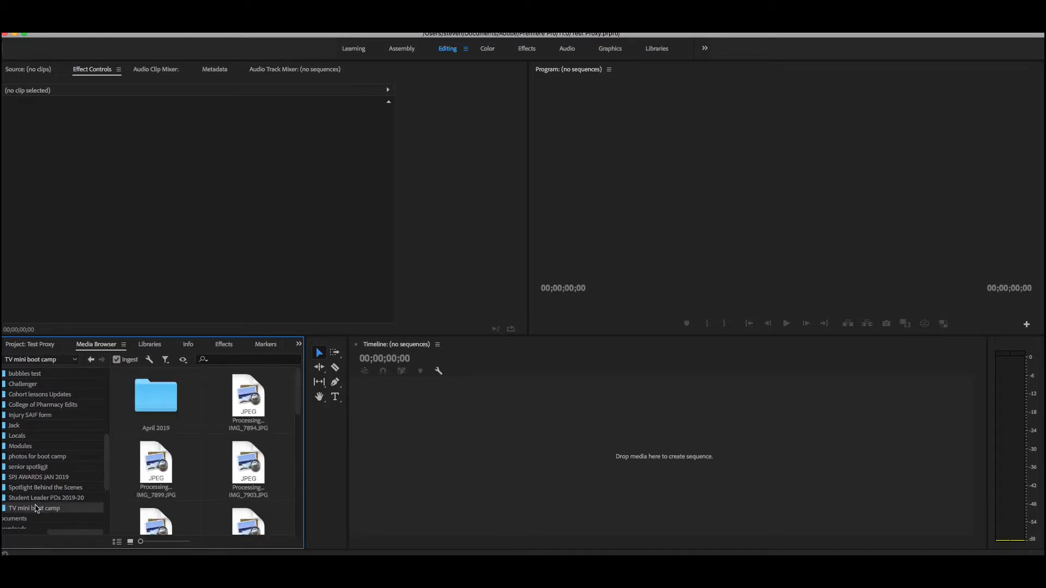
double_click(165, 398)
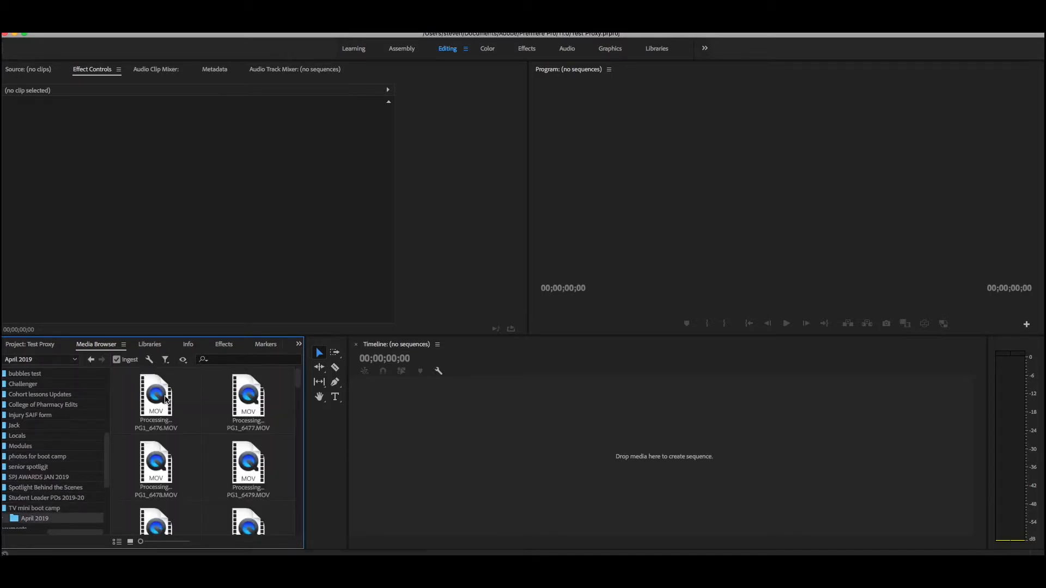
Look through the MOV clips in the April 2019 folder for footage to import
scroll(201, 403, down, 10)
scroll(202, 406, up, 10)
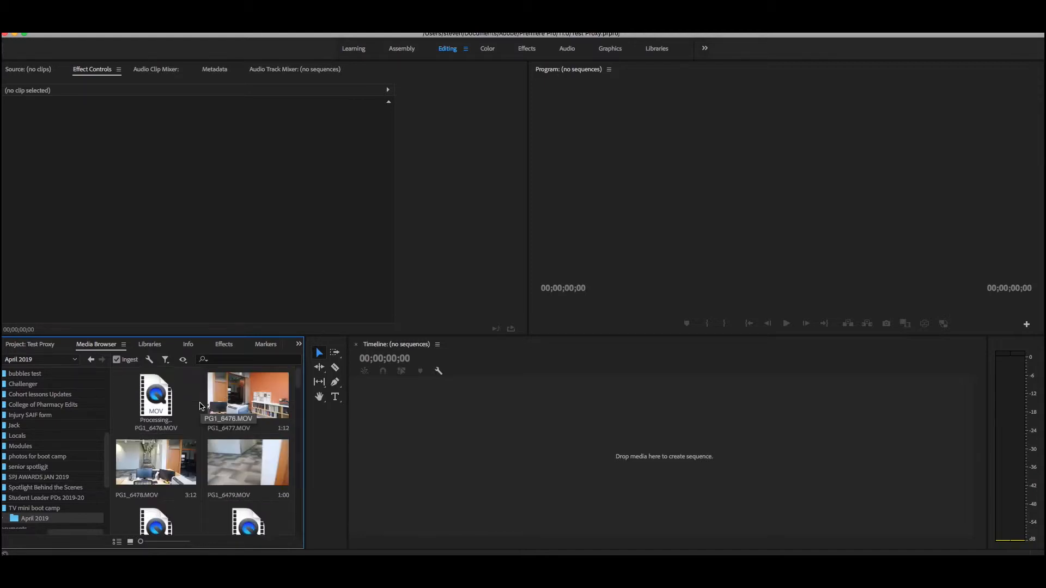
scroll(198, 406, down, 2)
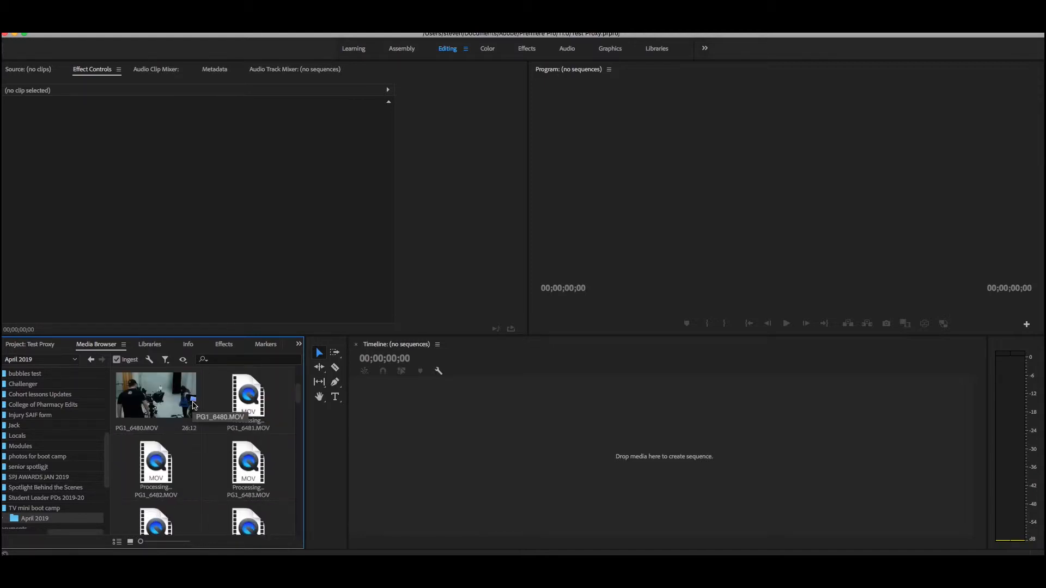
scroll(194, 406, down, 6)
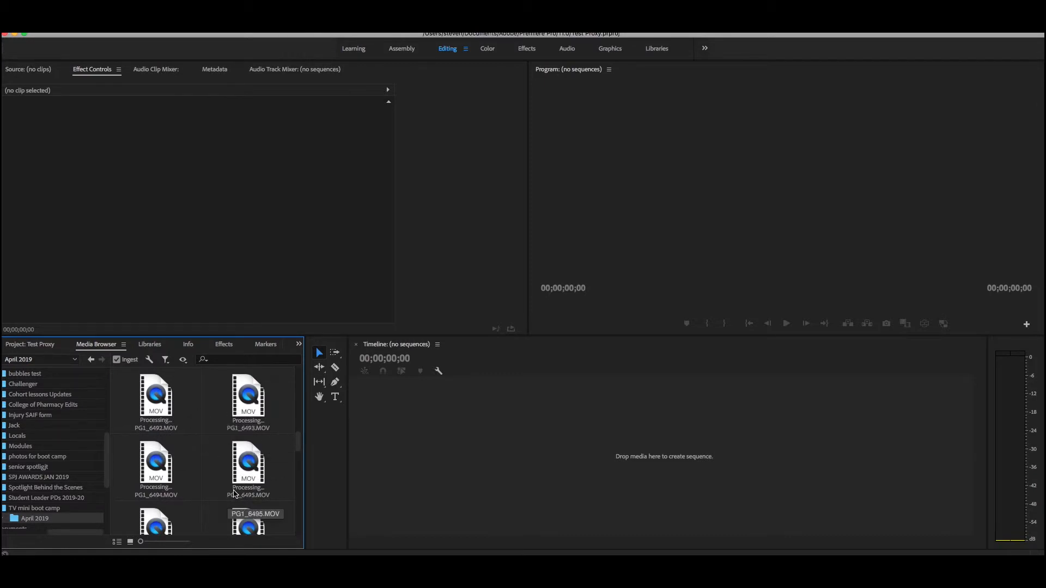
scroll(241, 486, up, 1)
scroll(234, 479, up, 6)
scroll(233, 478, down, 4)
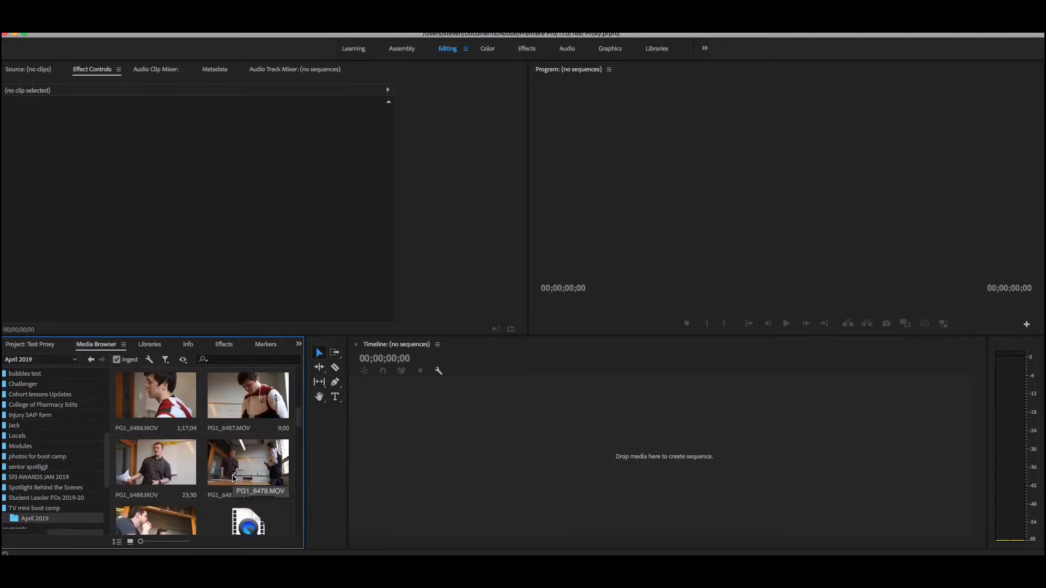
scroll(233, 478, down, 1)
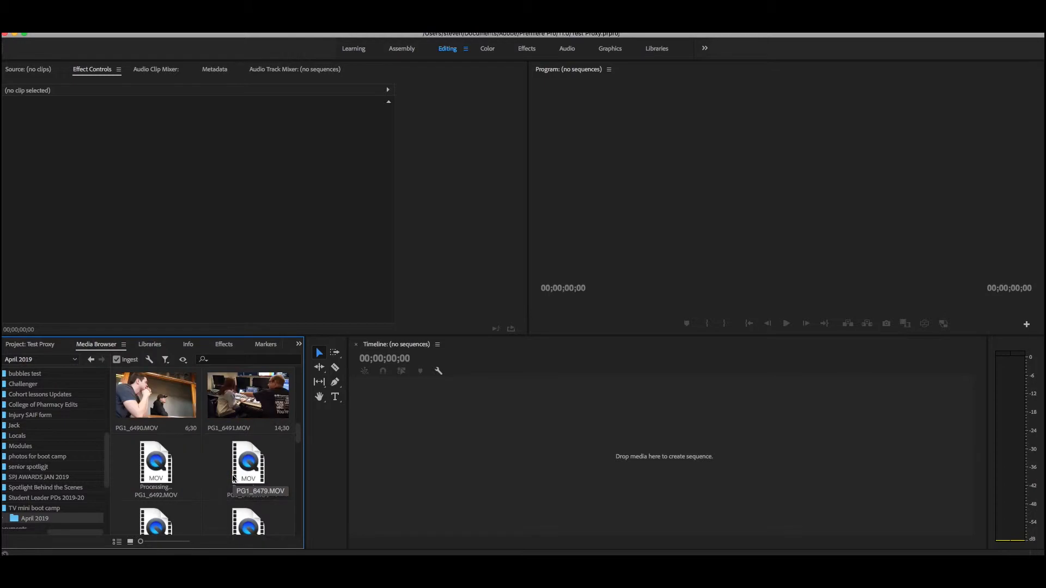
scroll(229, 475, up, 1)
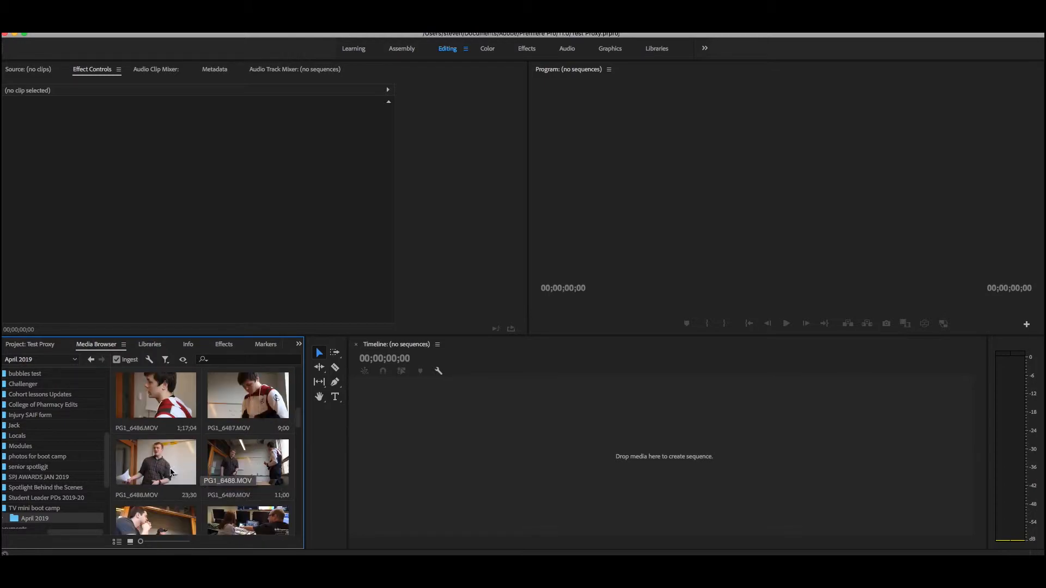
Import the clips PG1_6488.MOV through PG1_6491.MOV into the project
click(173, 468)
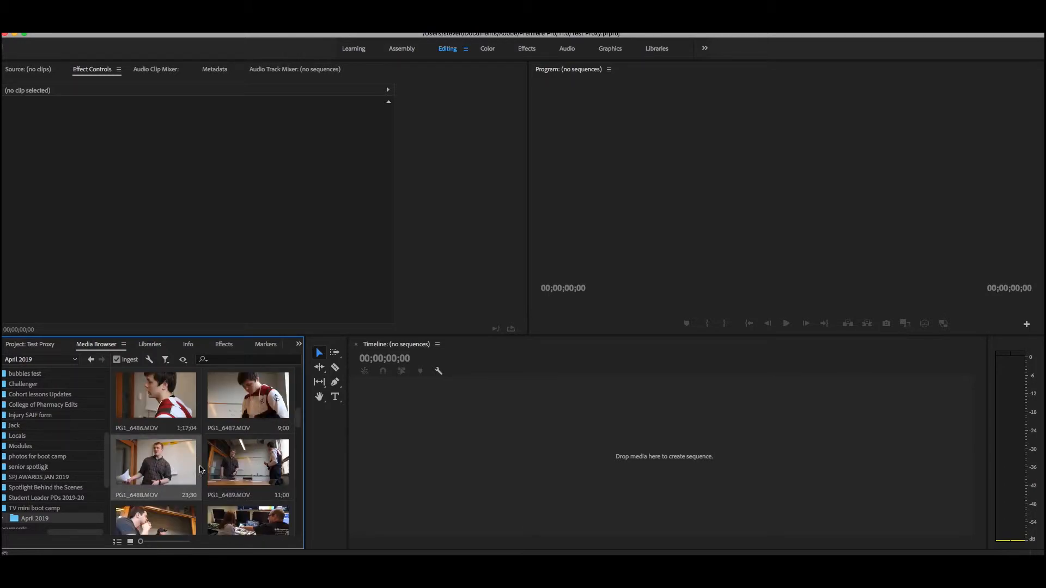
shift+click(233, 468)
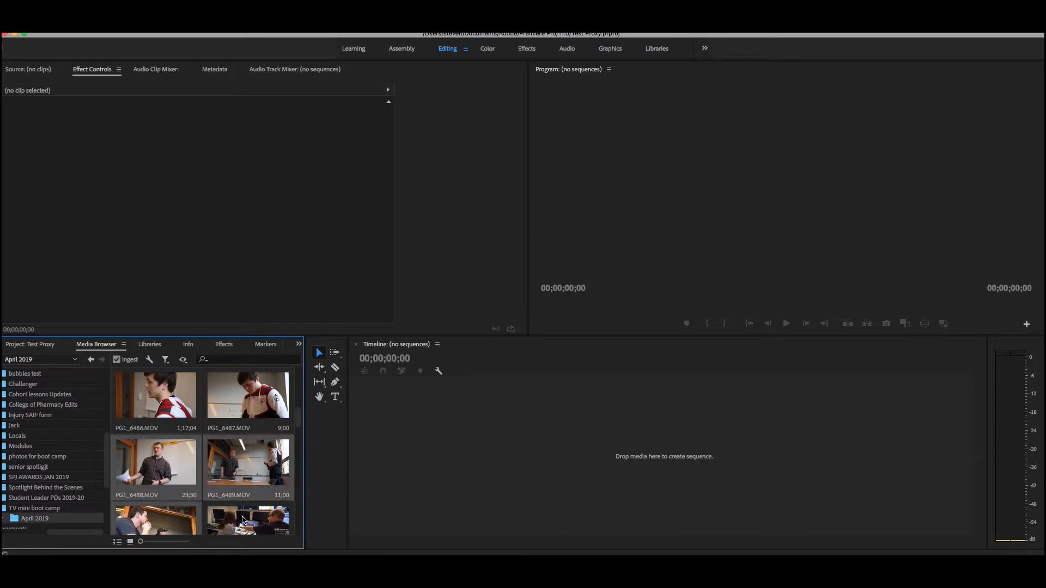
right_click(248, 468)
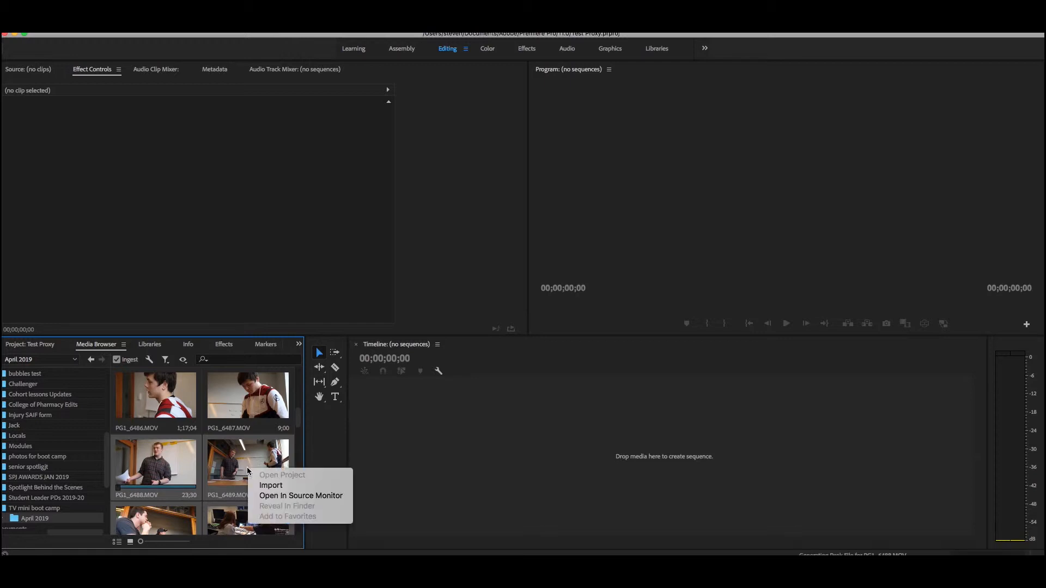
click(273, 490)
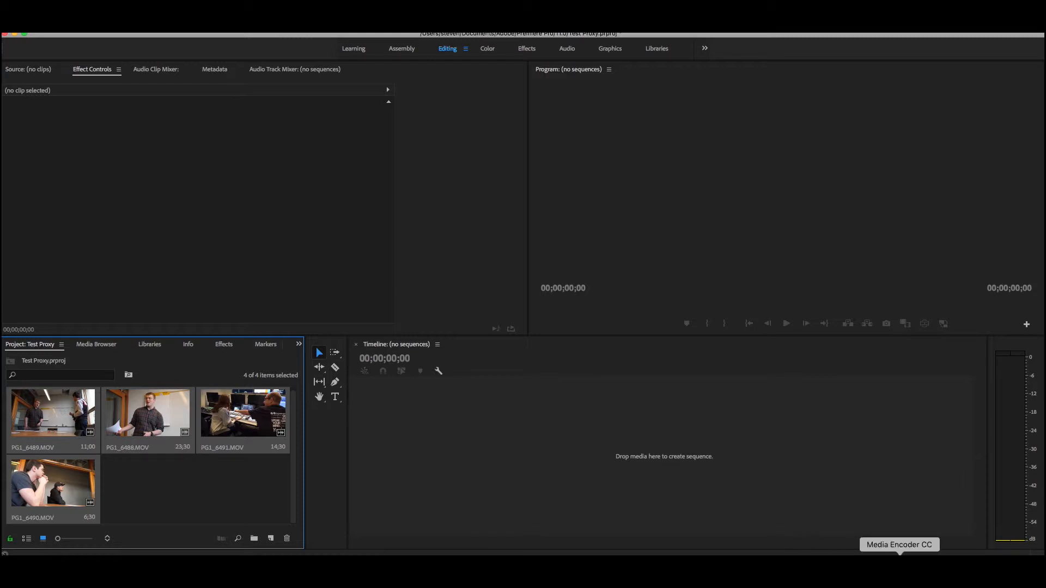
Switch to Media Encoder and arrange its window to examine the queue of proxy encodes
click(899, 569)
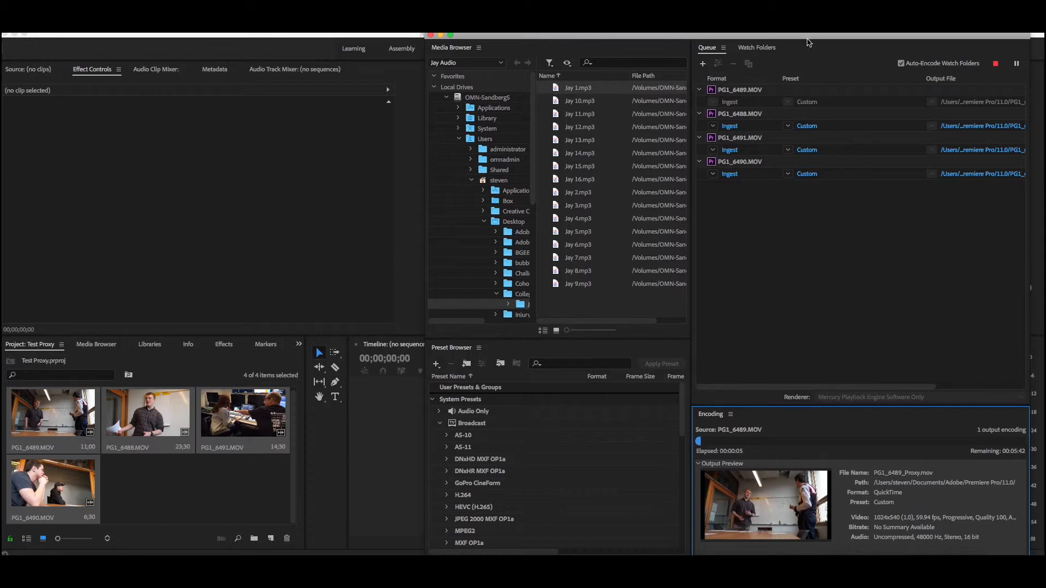
drag(810, 41, 660, 43)
drag(880, 297, 1044, 293)
drag(917, 34, 790, 38)
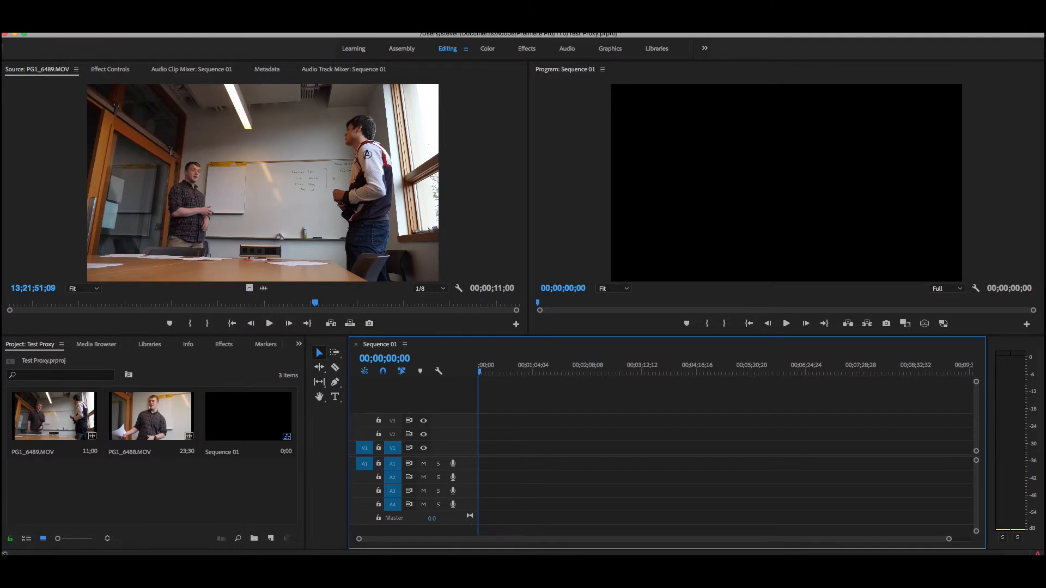
Create another new sequence and place PG1_6489.MOV at its start on V1, changing the sequence settings to match the clip
click(117, 28)
mouse_move(125, 36)
click(290, 59)
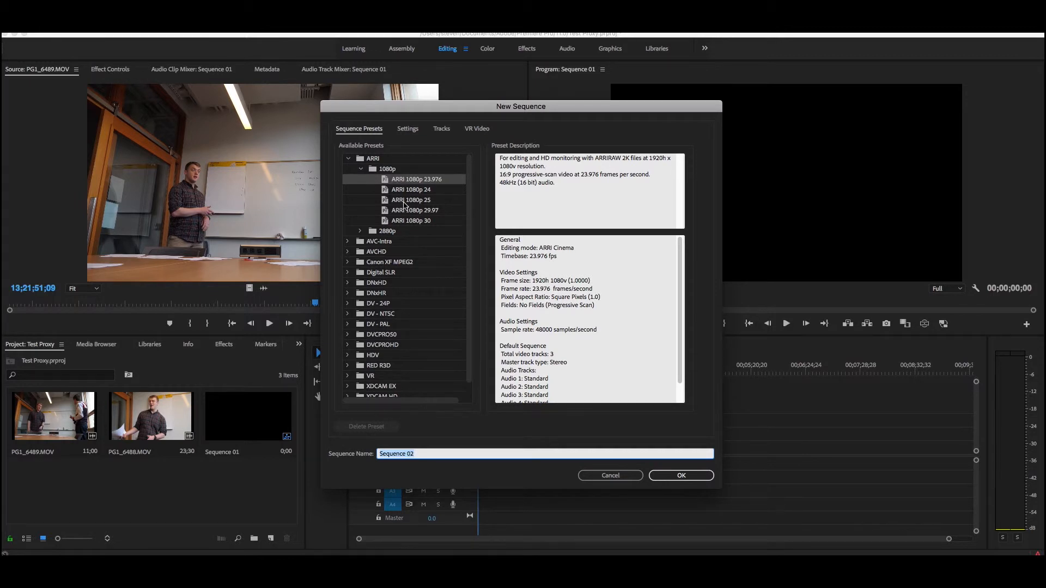
click(674, 476)
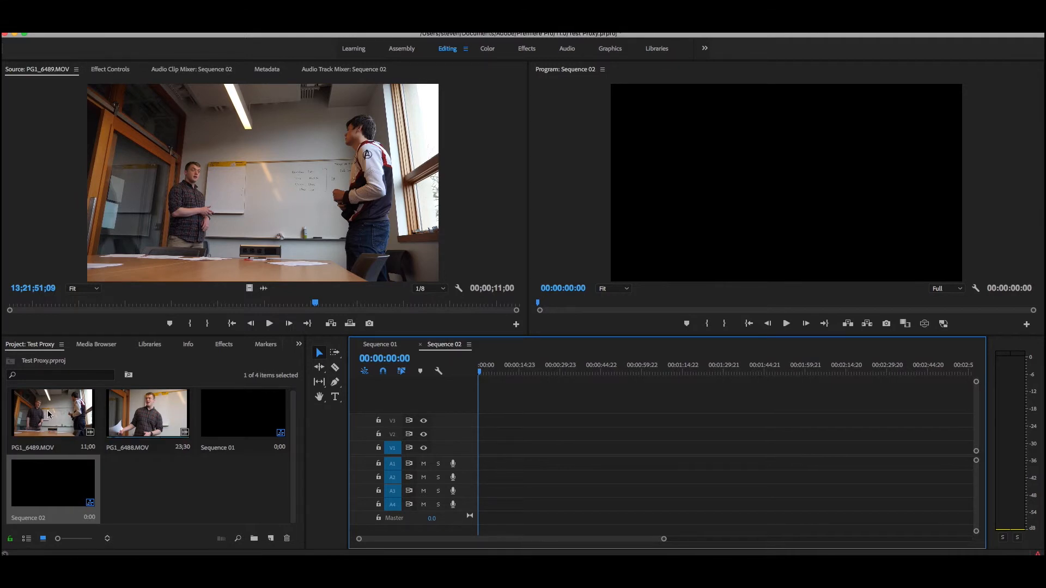
drag(47, 411, 480, 461)
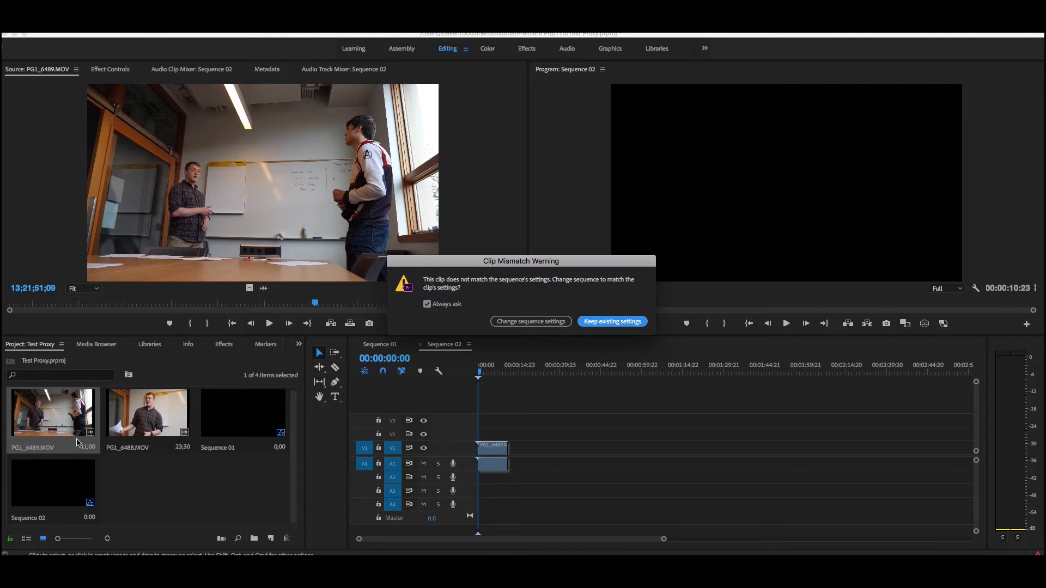
click(541, 321)
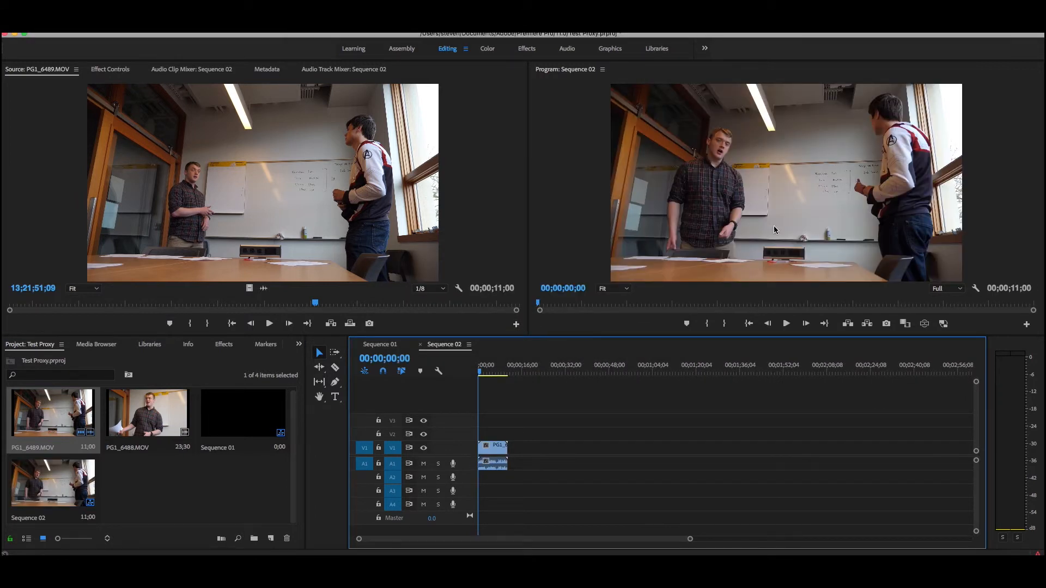
Play the opening seconds of the sequence, stop playback, and return the playhead to the start
click(786, 324)
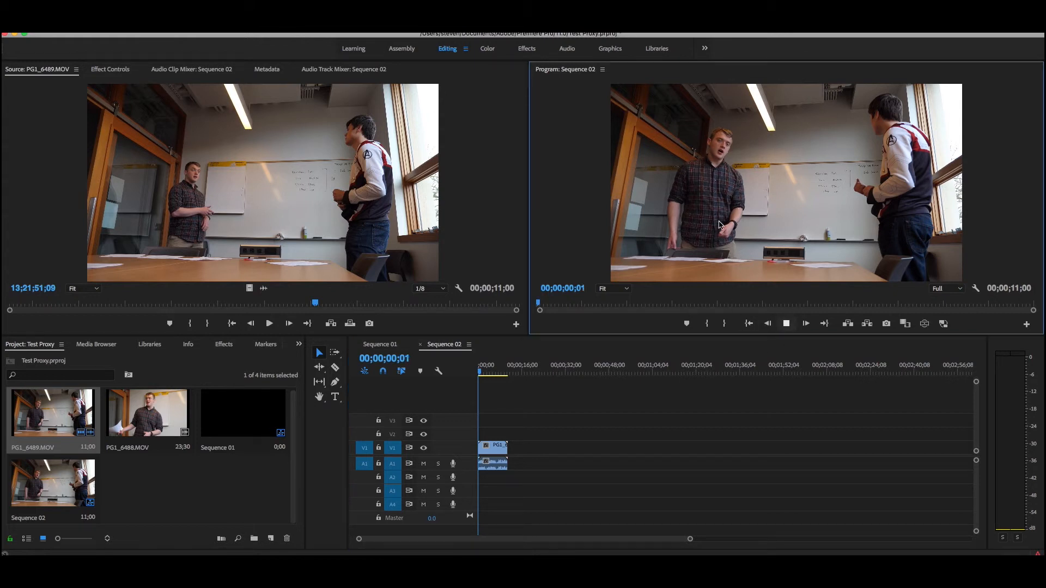
click(786, 323)
drag(488, 375, 472, 373)
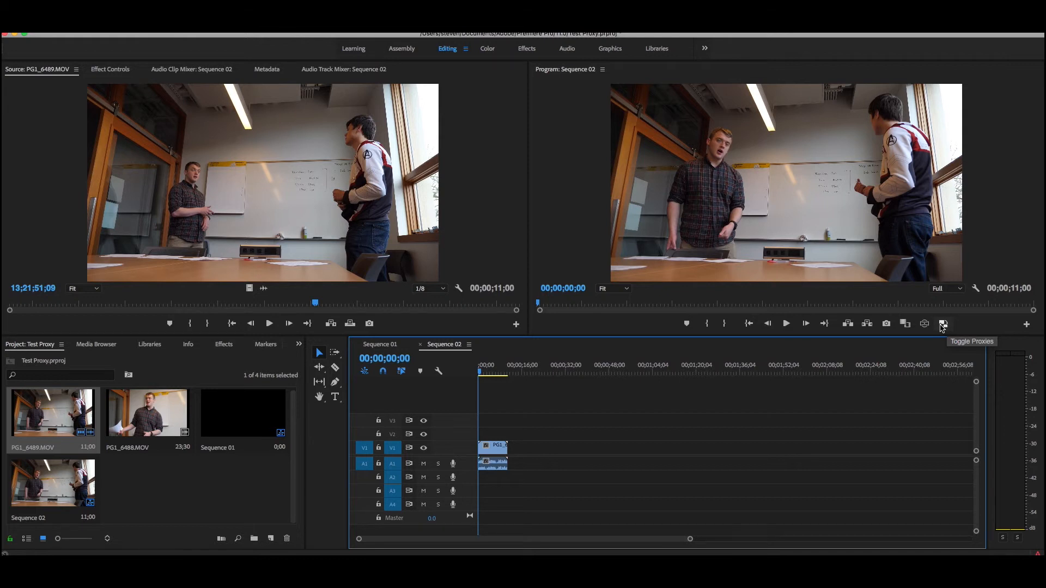
Add the Toggle Proxies control to the Program monitor's button bar and switch proxy playback on
click(1026, 325)
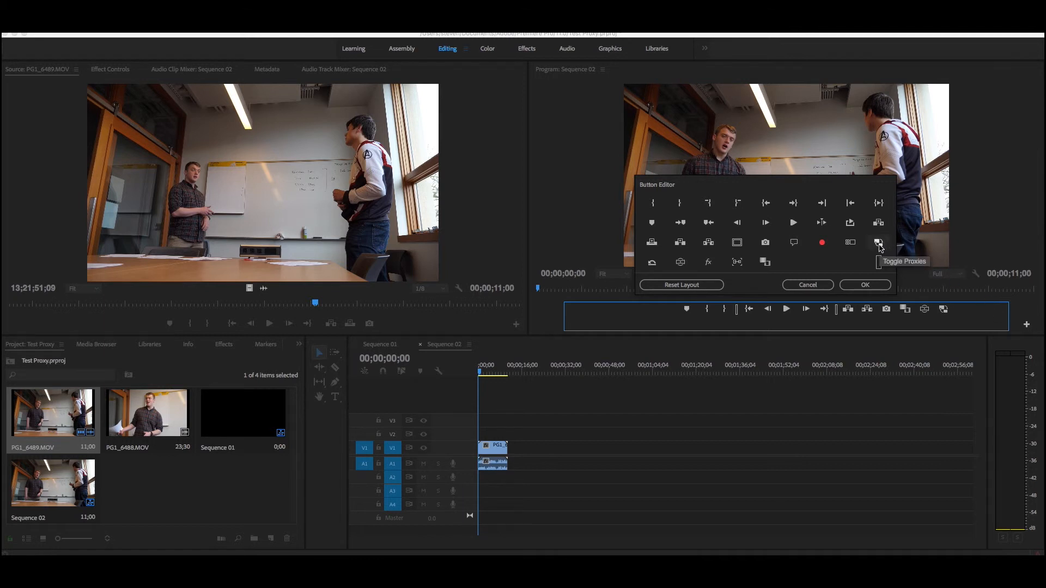
drag(880, 247, 959, 312)
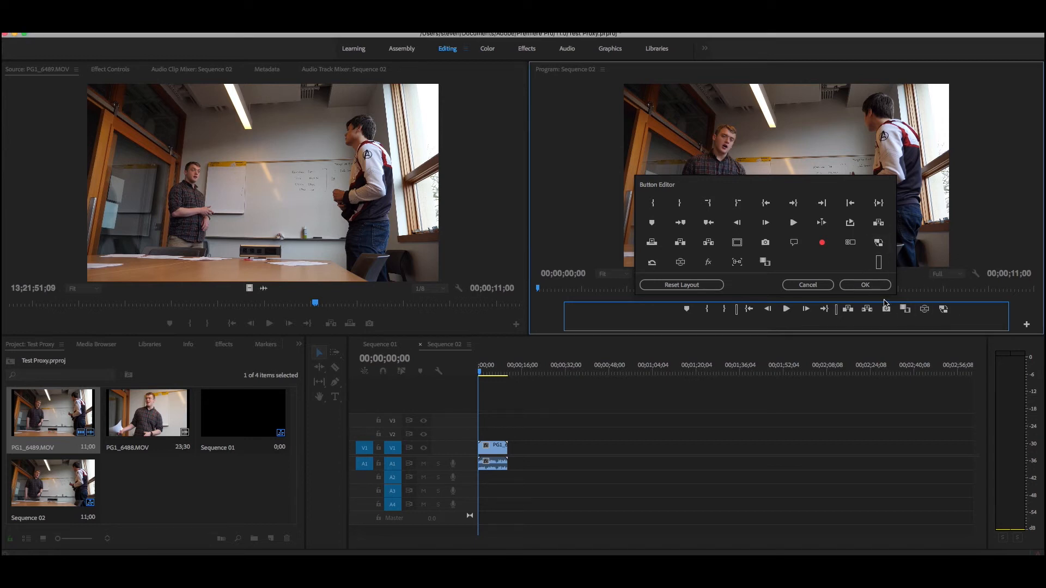
click(865, 285)
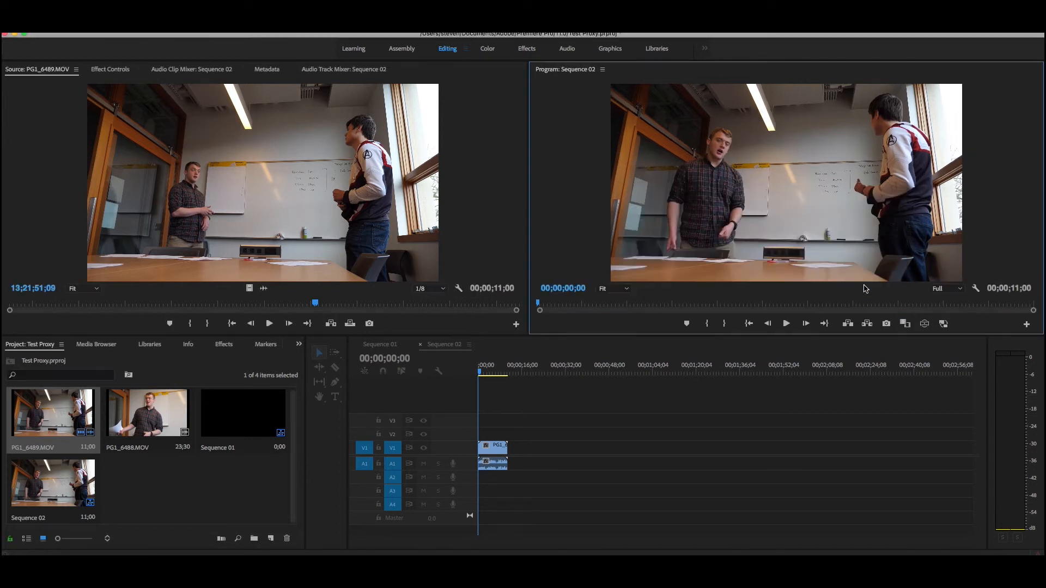
click(943, 324)
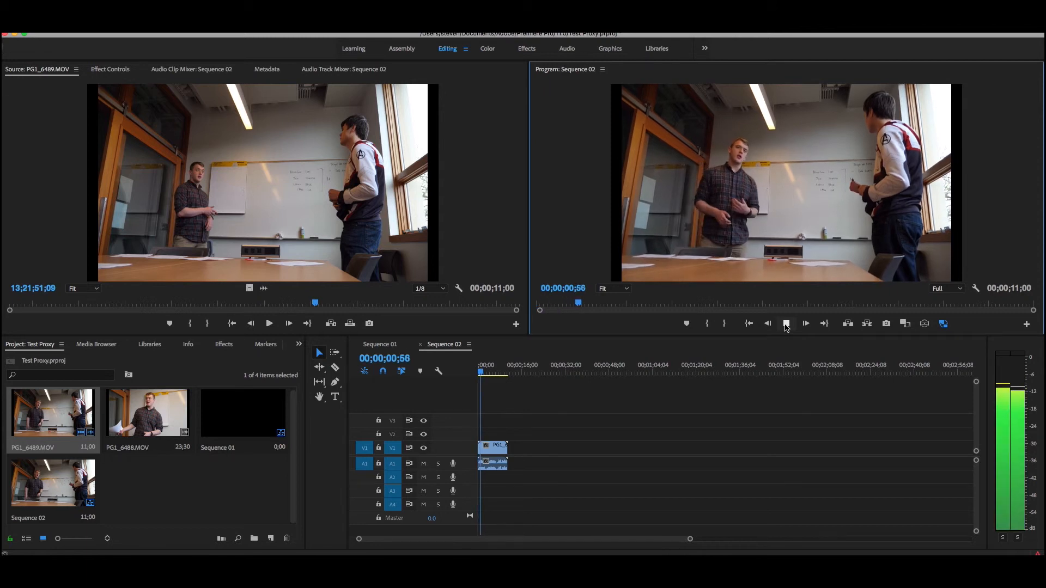
Play the opening seconds of Sequence 02 with proxies on, adjusting the system volume, and stop playback
key(XF86AudioRaiseVolume)
key(XF86AudioLowerVolume)
key(XF86AudioLowerVolume)
key(XF86AudioLowerVolume)
key(XF86AudioLowerVolume)
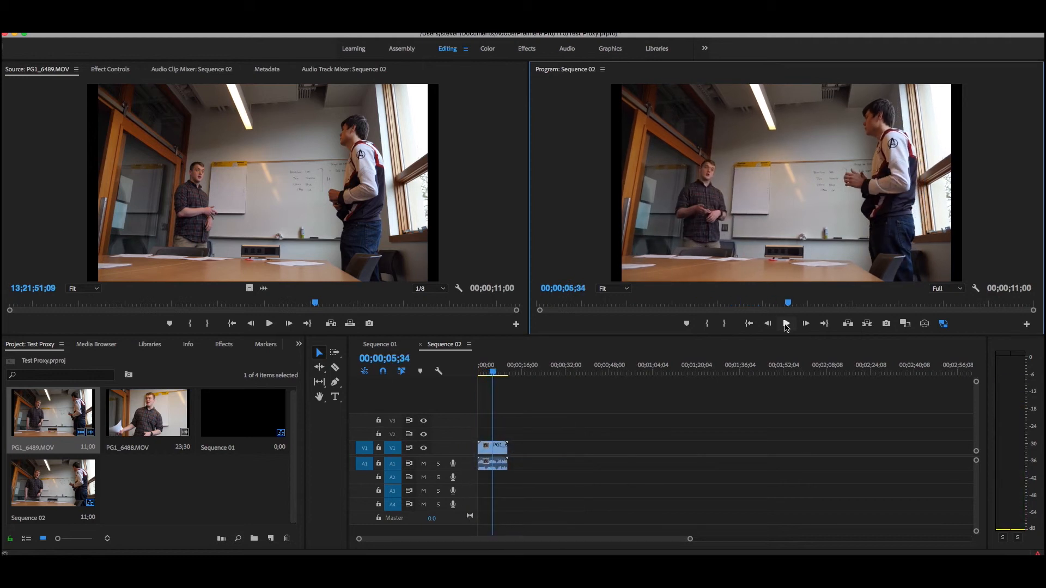
Set the Program monitor's playback resolution to 1/4, then play a few seconds of Sequence 02 from its start and stop
click(962, 291)
click(946, 323)
drag(493, 372, 475, 372)
click(786, 324)
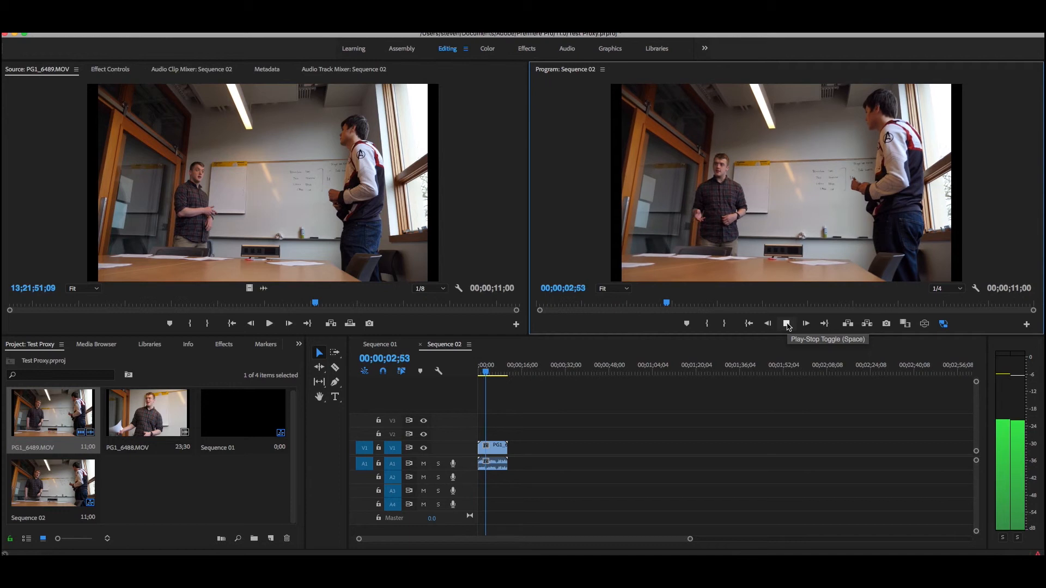
click(786, 324)
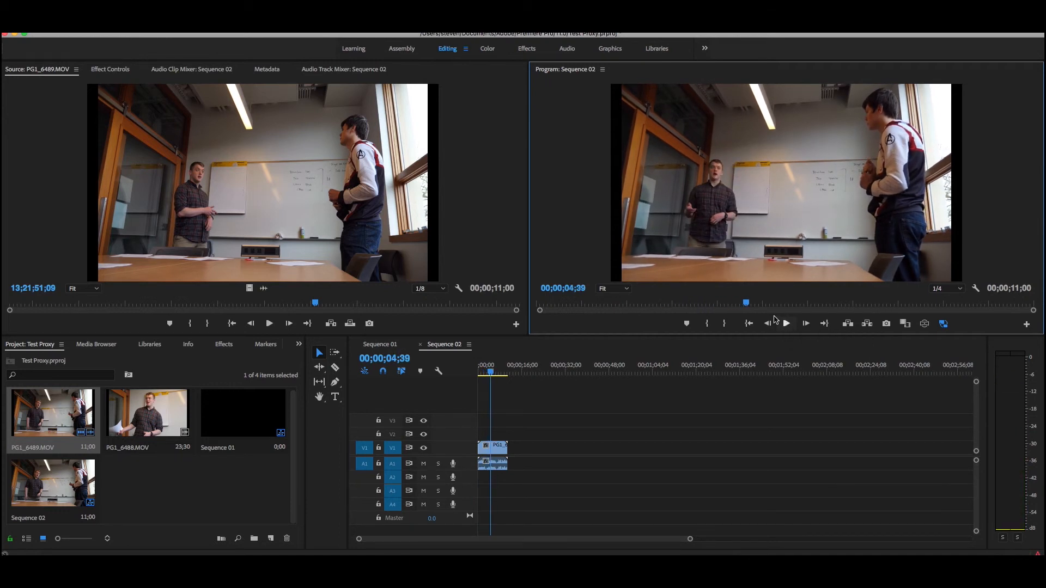
Load PG1_6488.MOV in the Source monitor and examine its media export settings and available formats, closing them without exporting
double_click(172, 398)
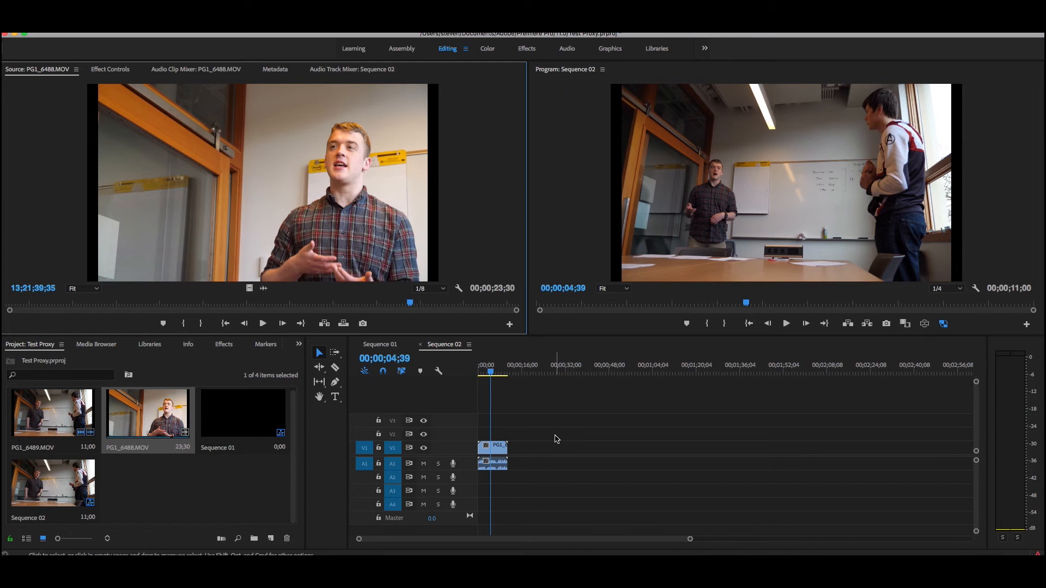
click(103, 27)
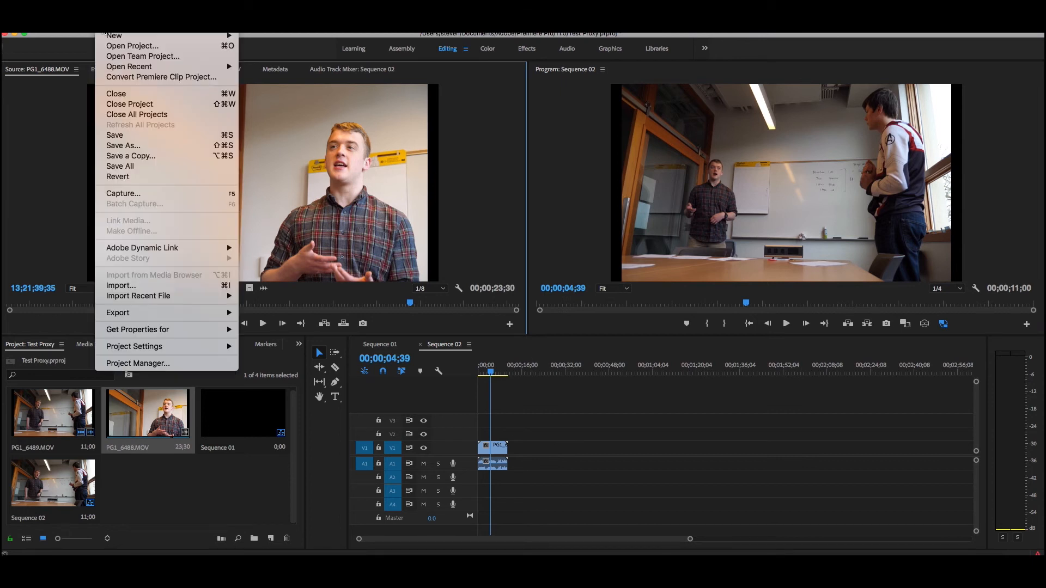
mouse_move(161, 315)
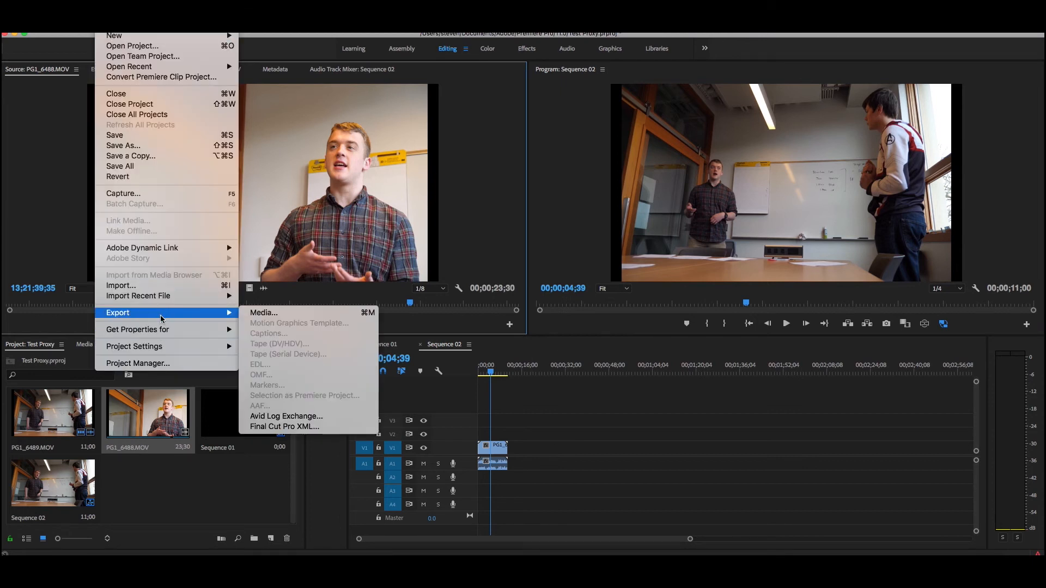
click(264, 313)
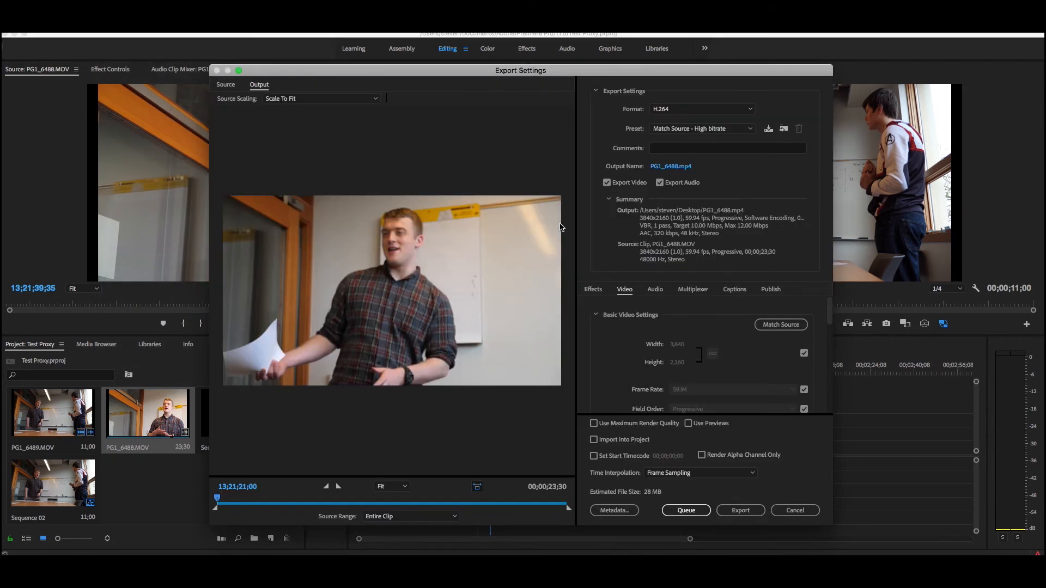
click(699, 112)
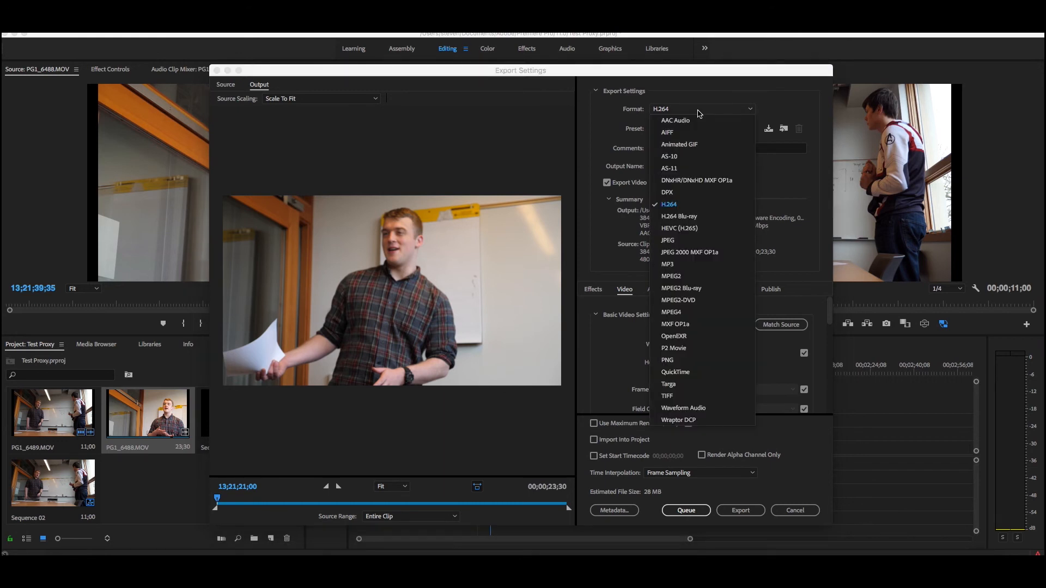
click(698, 111)
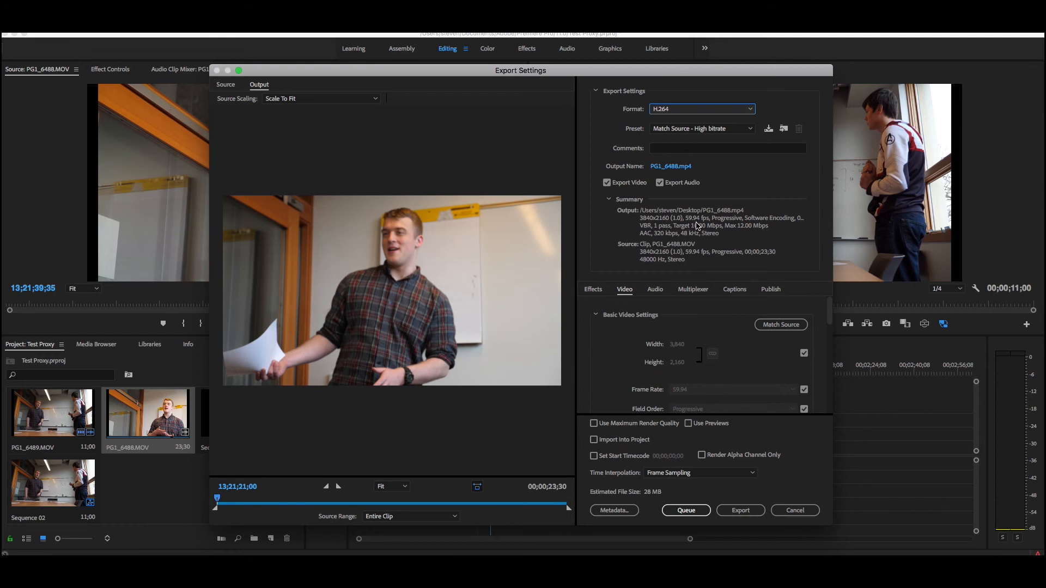
click(796, 510)
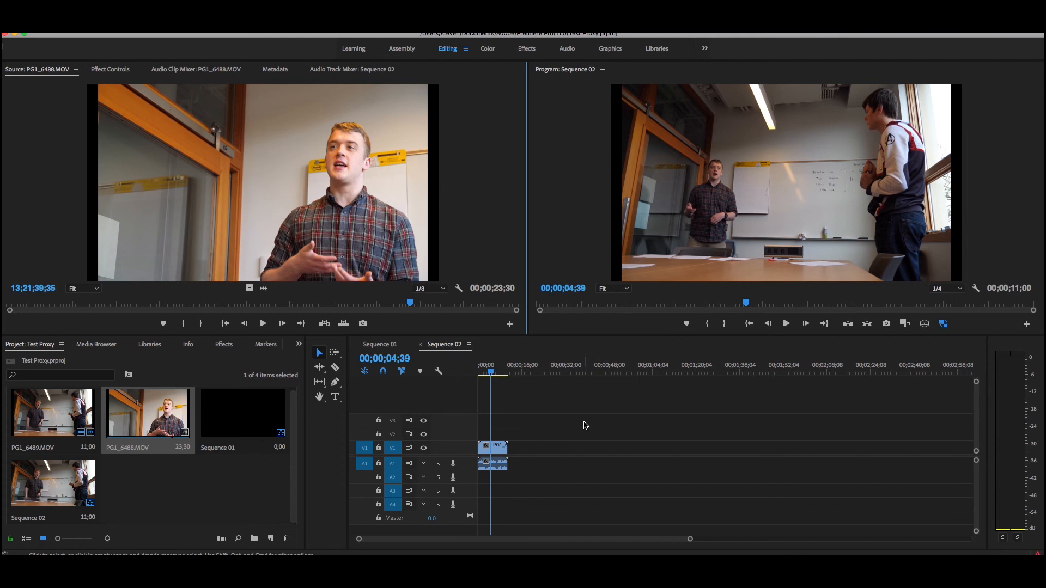